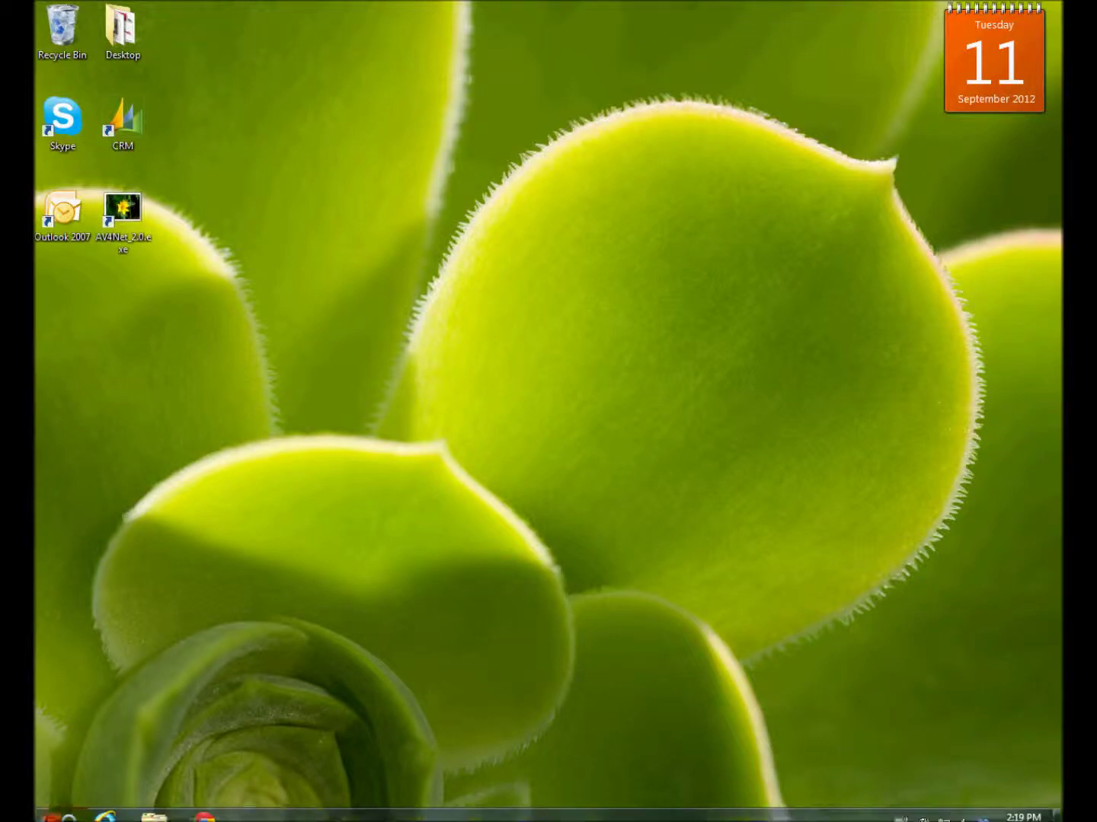
left_click(102, 807)
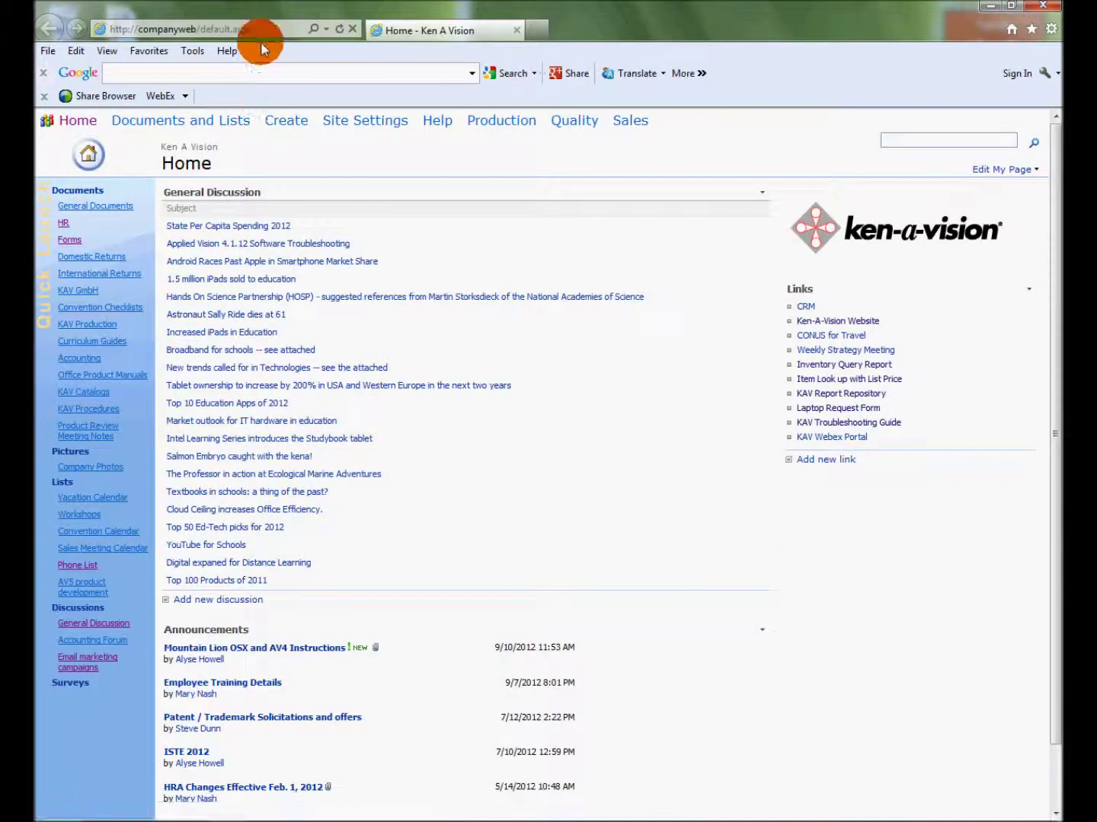
left_click(260, 31)
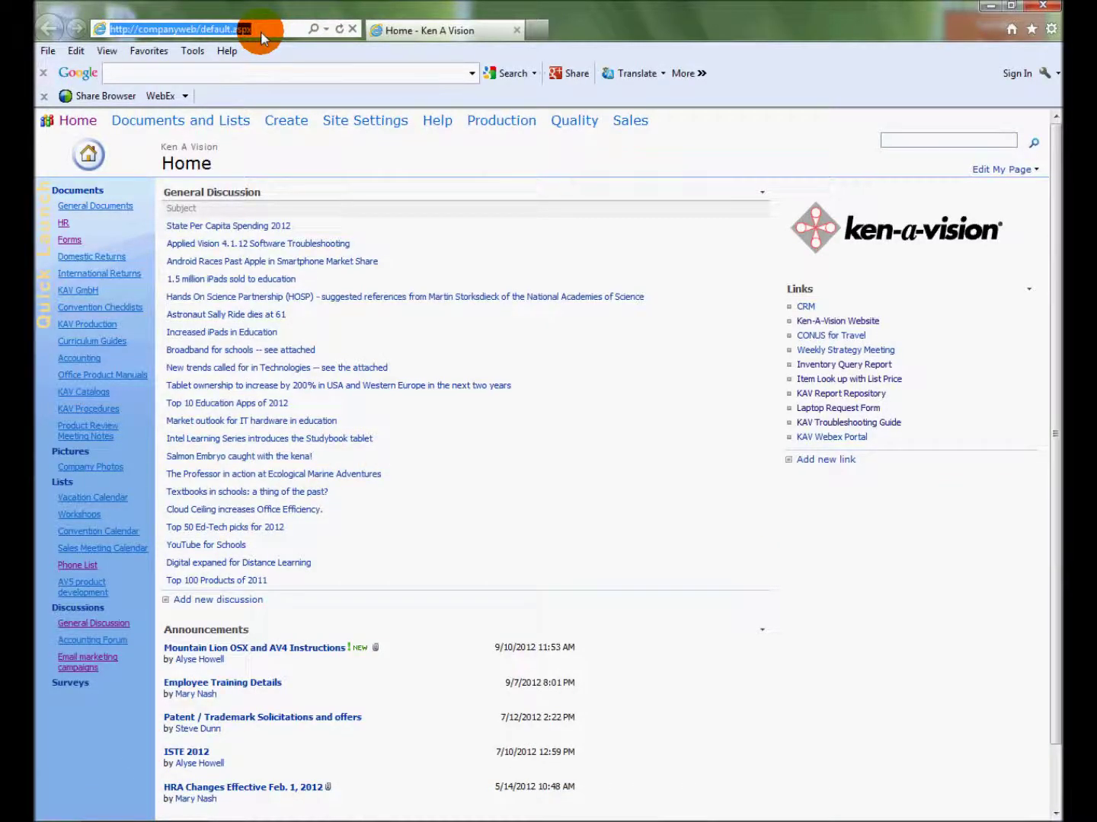
type("www.ken")
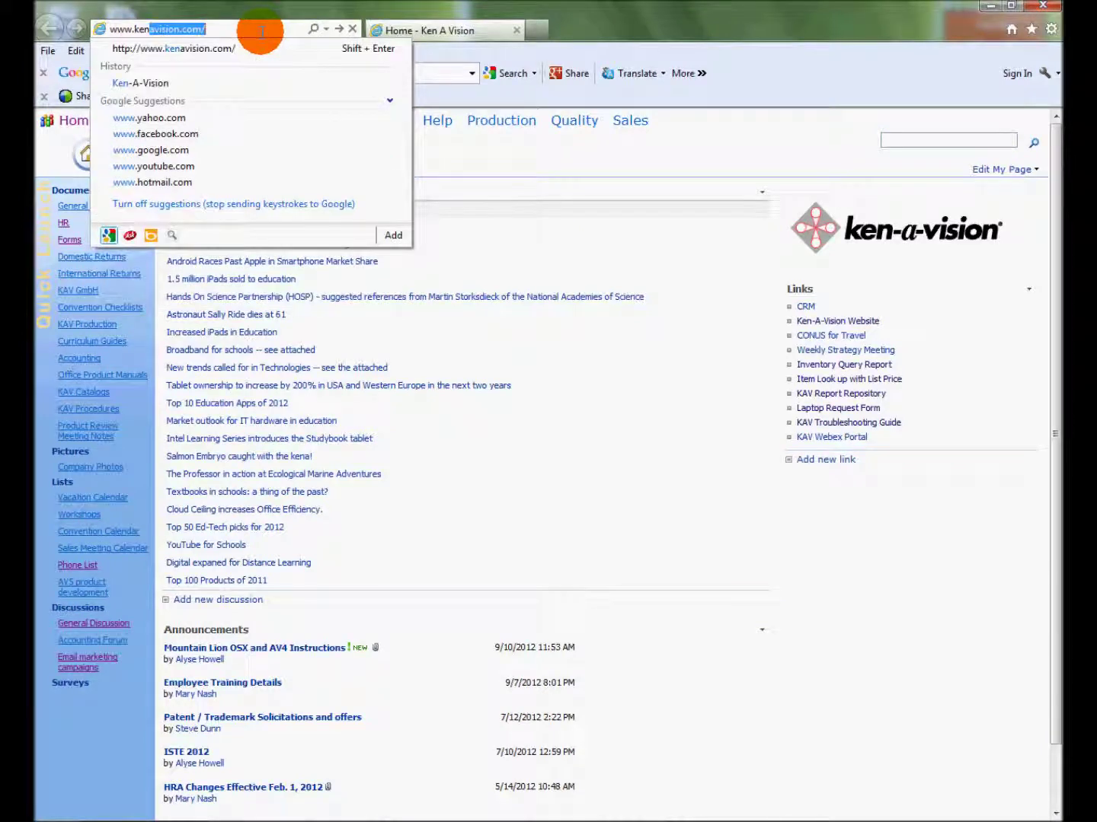
type("avision.com/")
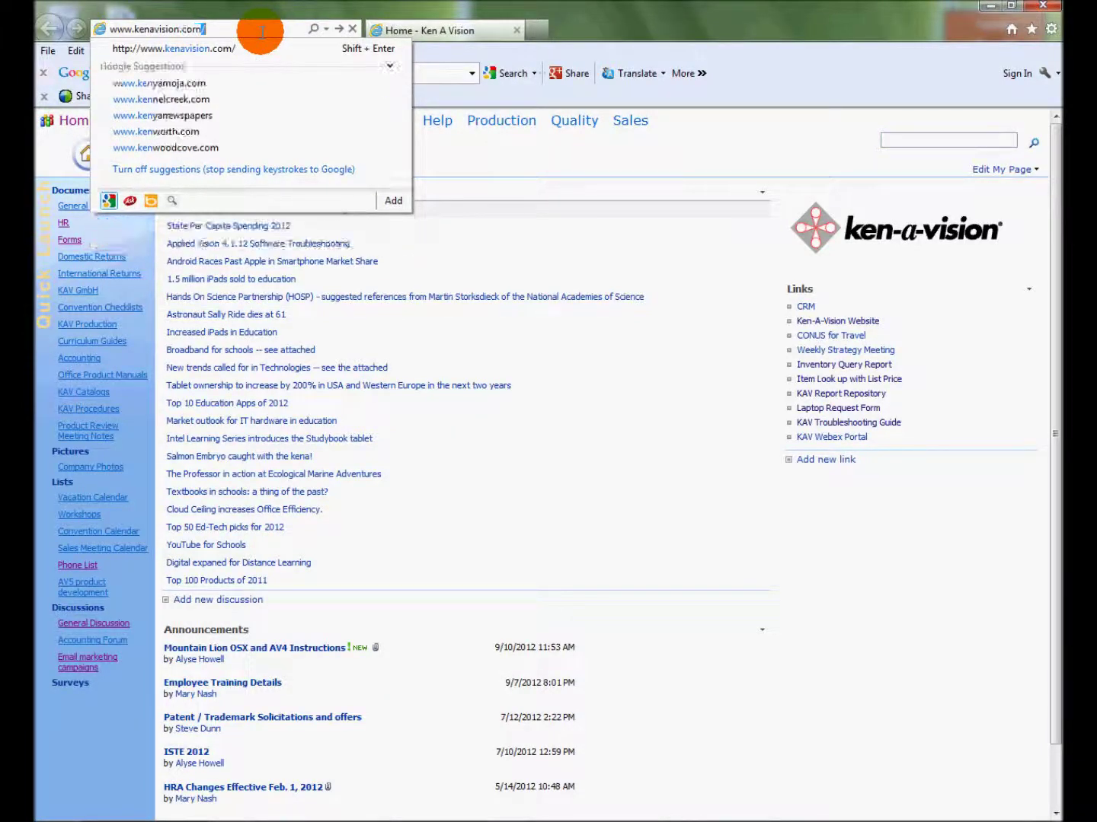
key("Return")
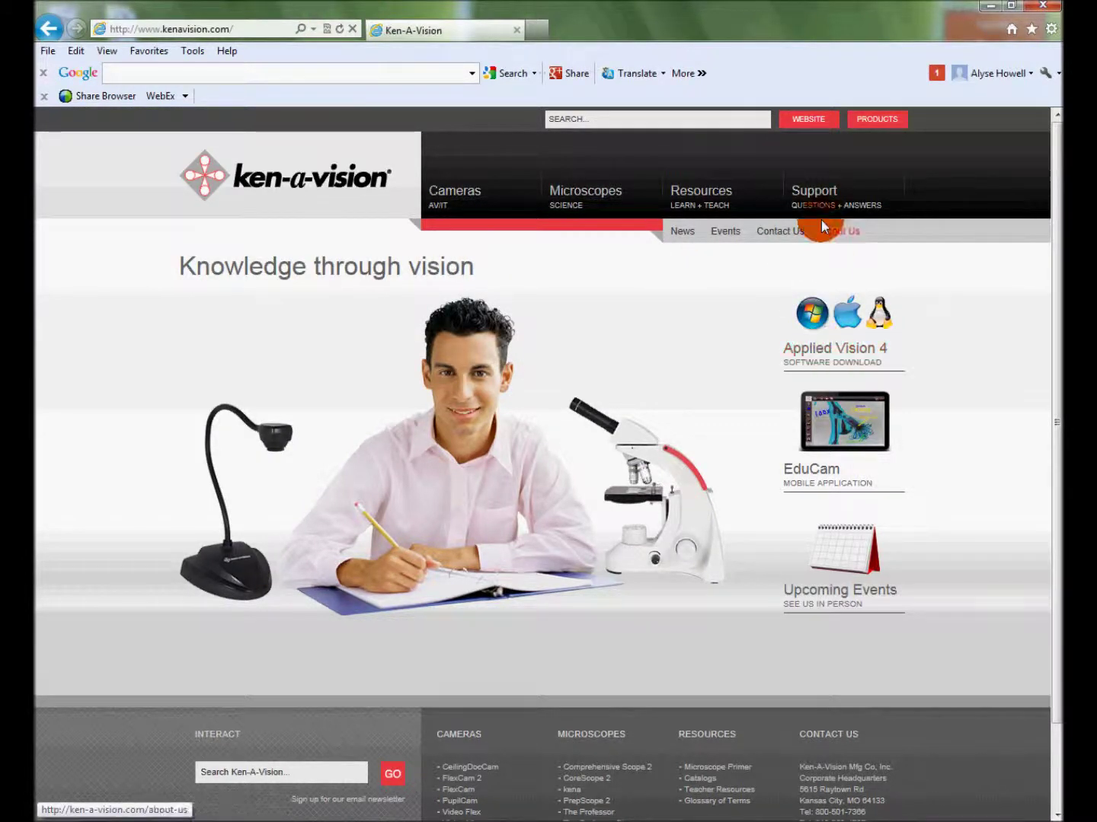
mouse_move(815, 196)
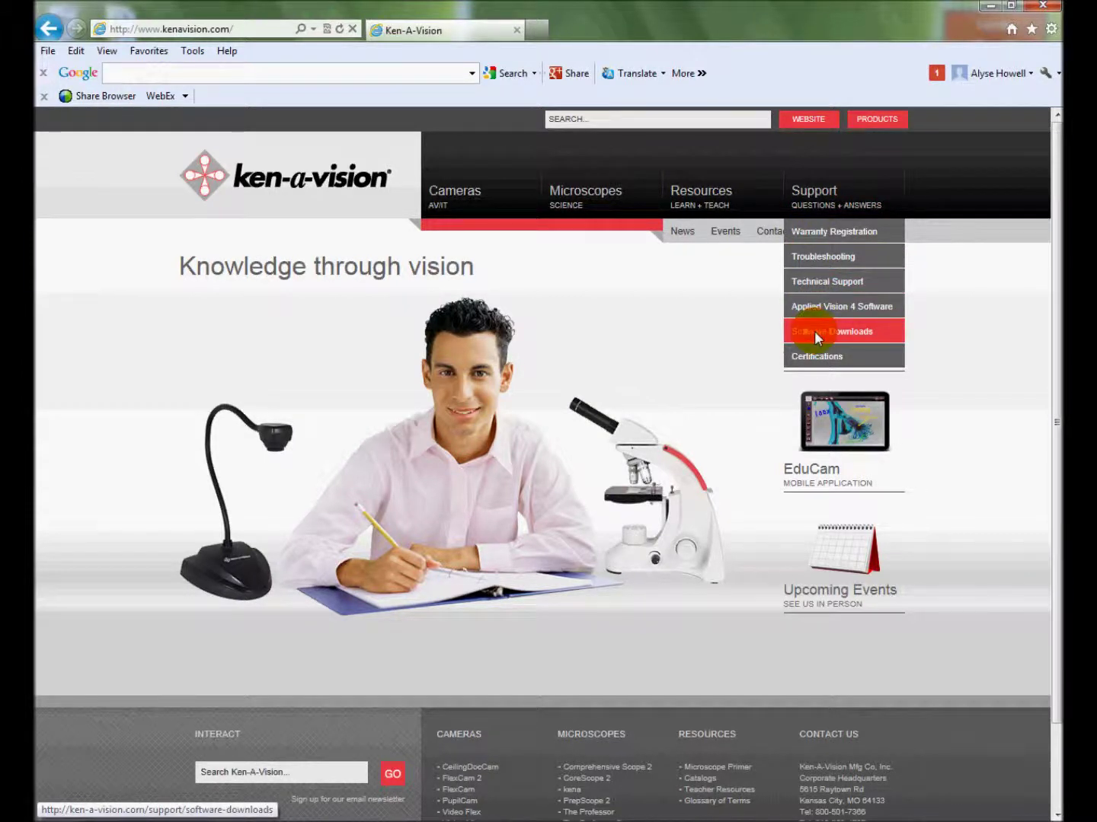
left_click(814, 330)
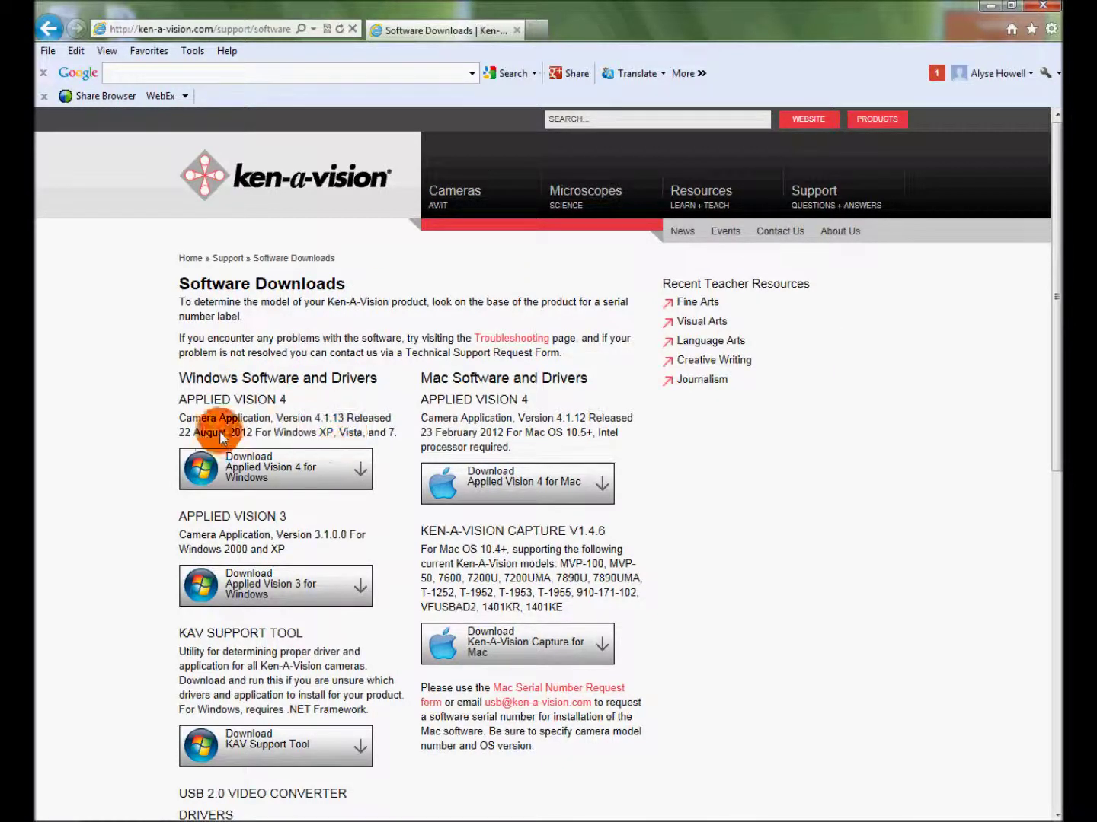
Step: Highlight the Windows Applied Vision 4 release details and start its download
left_click_drag(180, 434, 396, 444)
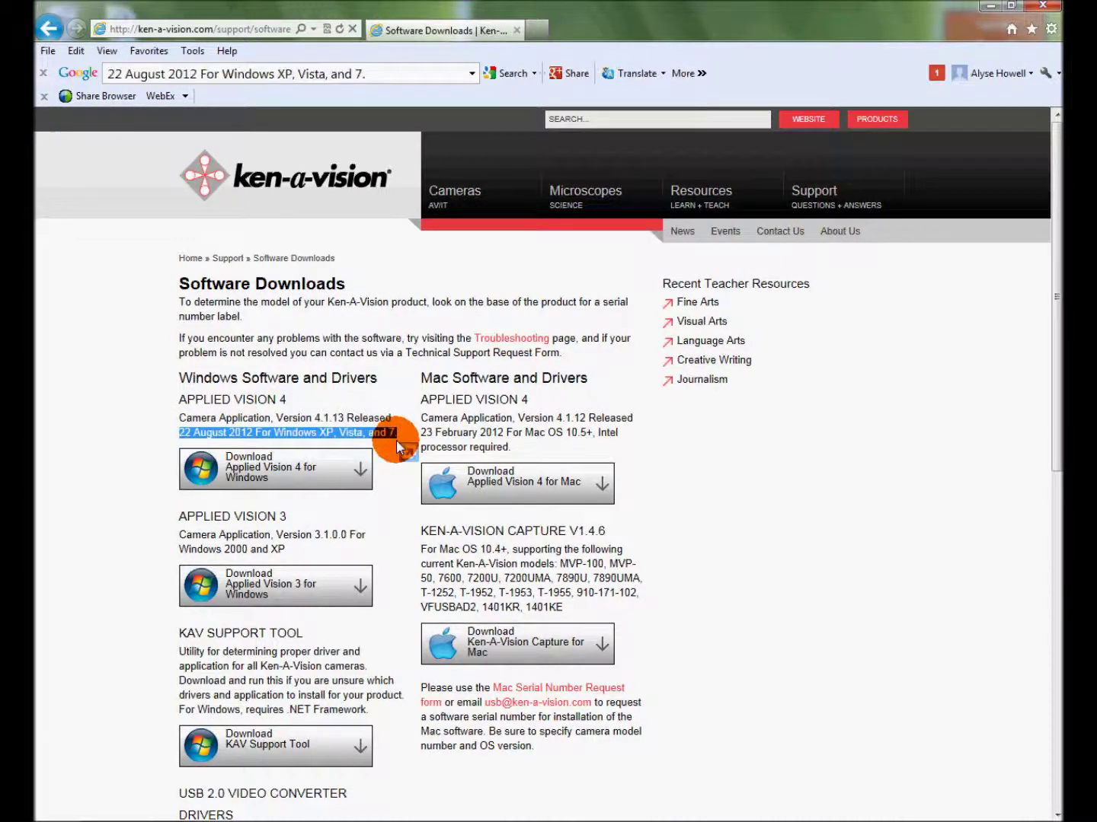
left_click(257, 472)
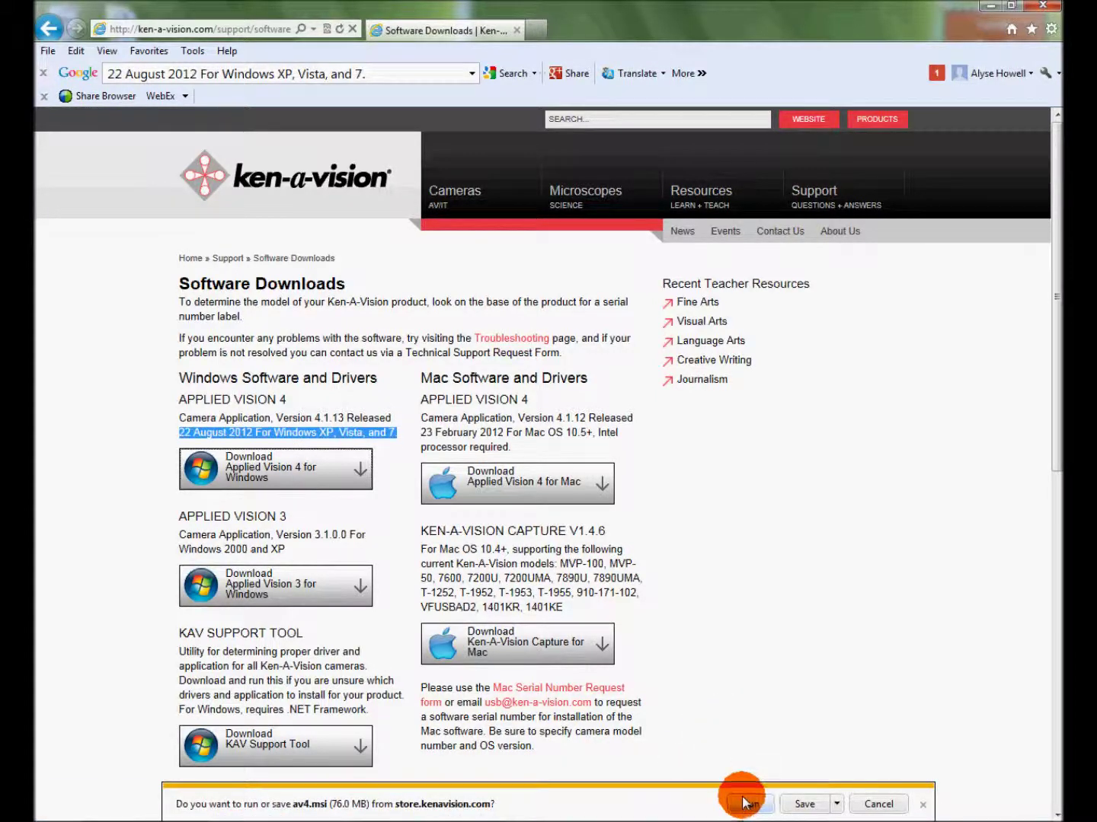
Step: Run the downloaded av4.msi, show the downloads list, and minimize the browser
left_click(746, 806)
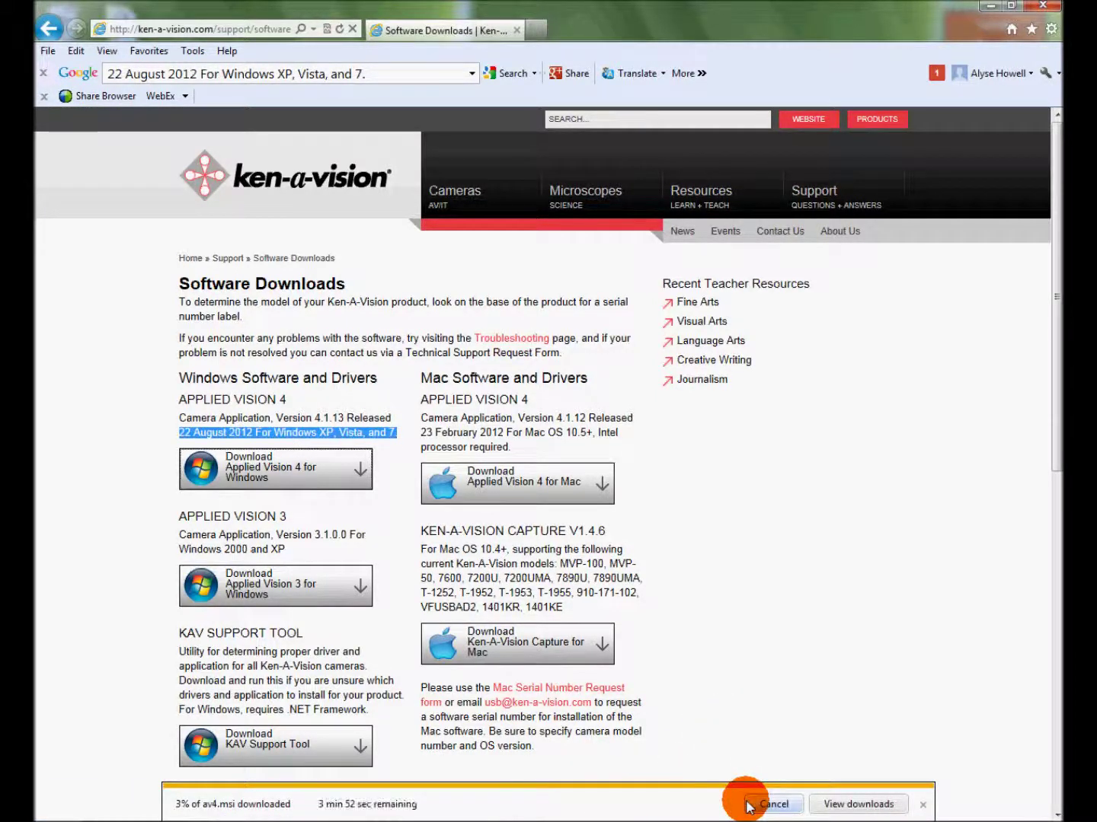
left_click(830, 806)
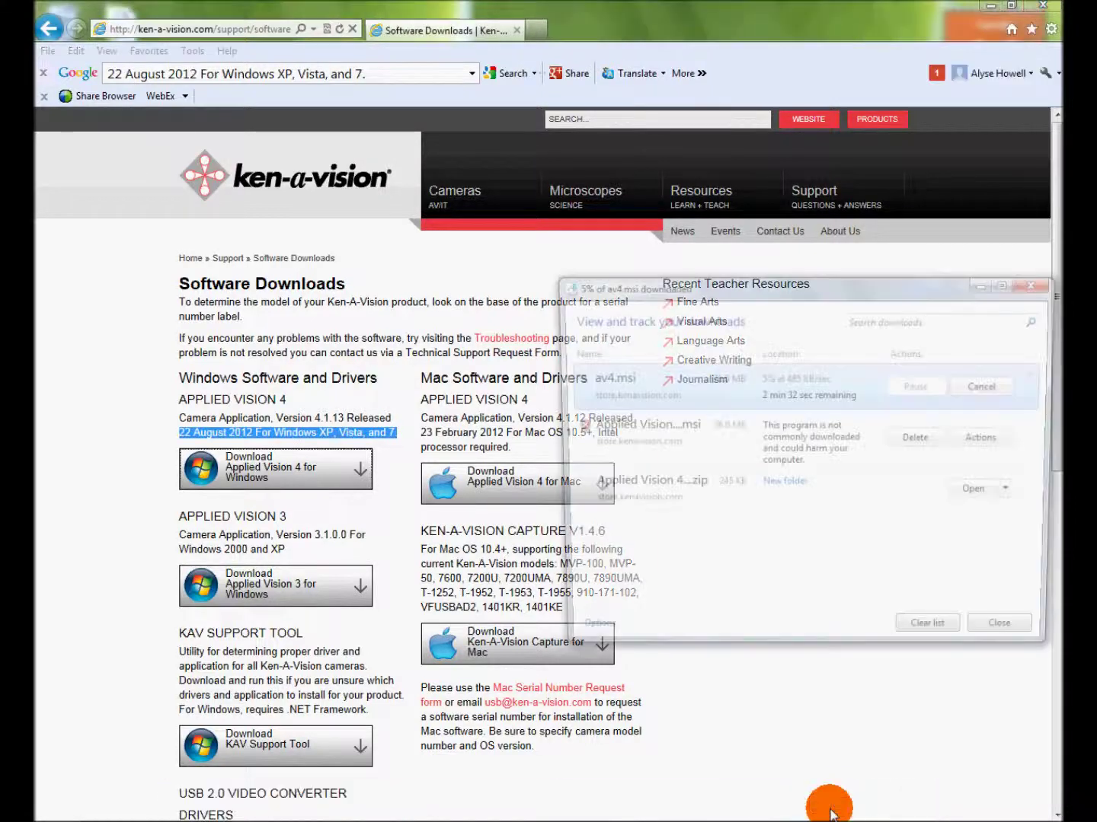
left_click(1012, 17)
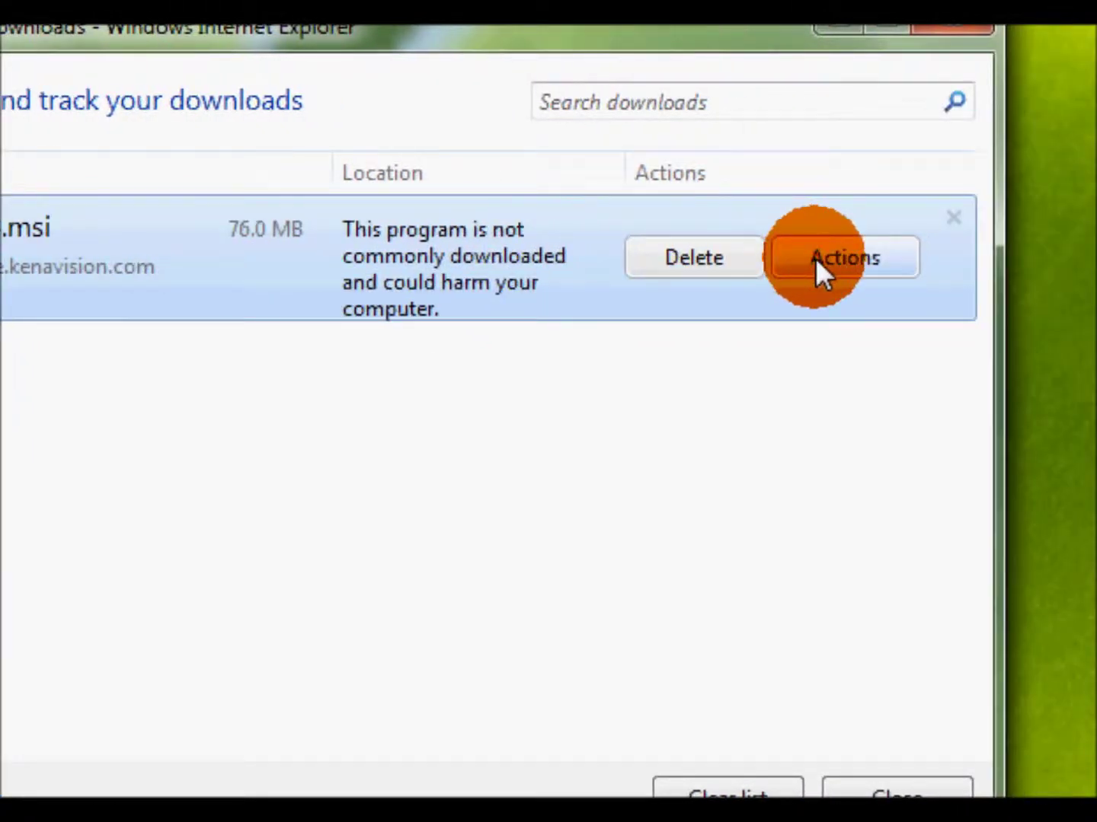
Step: Run the flagged av4.msi installer anyway despite the SmartScreen warning
left_click(816, 262)
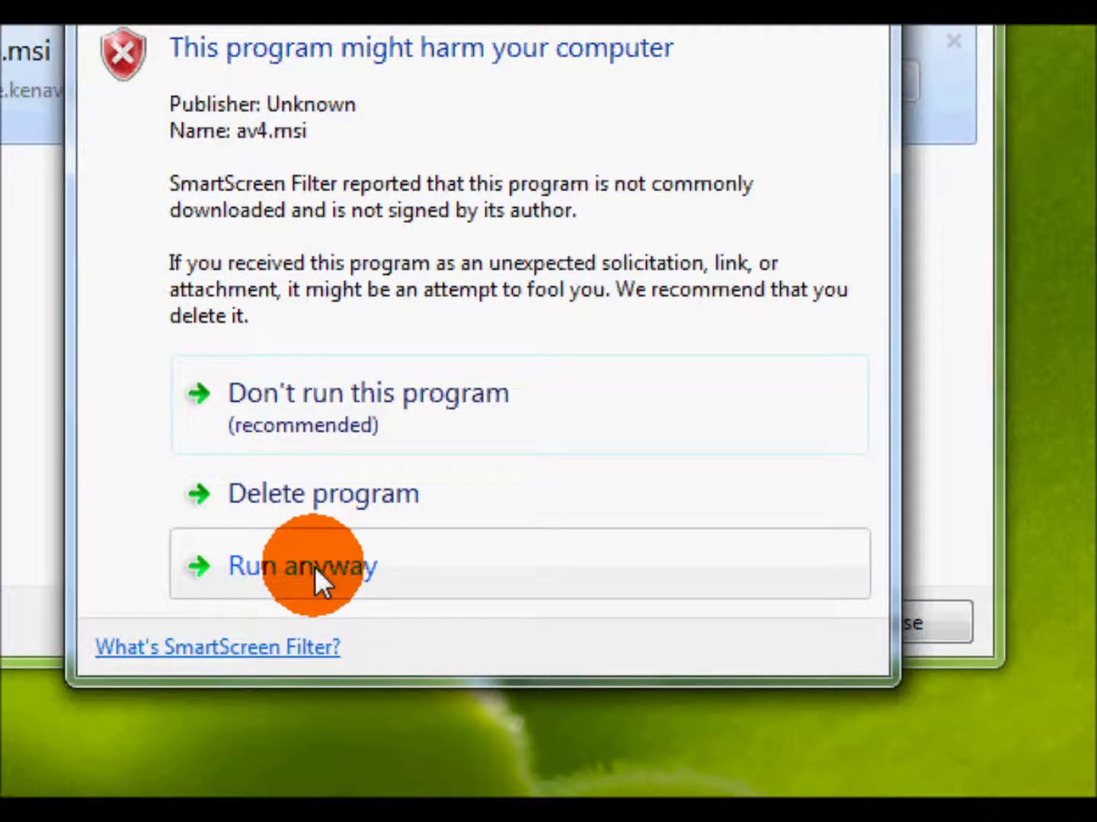
left_click(314, 567)
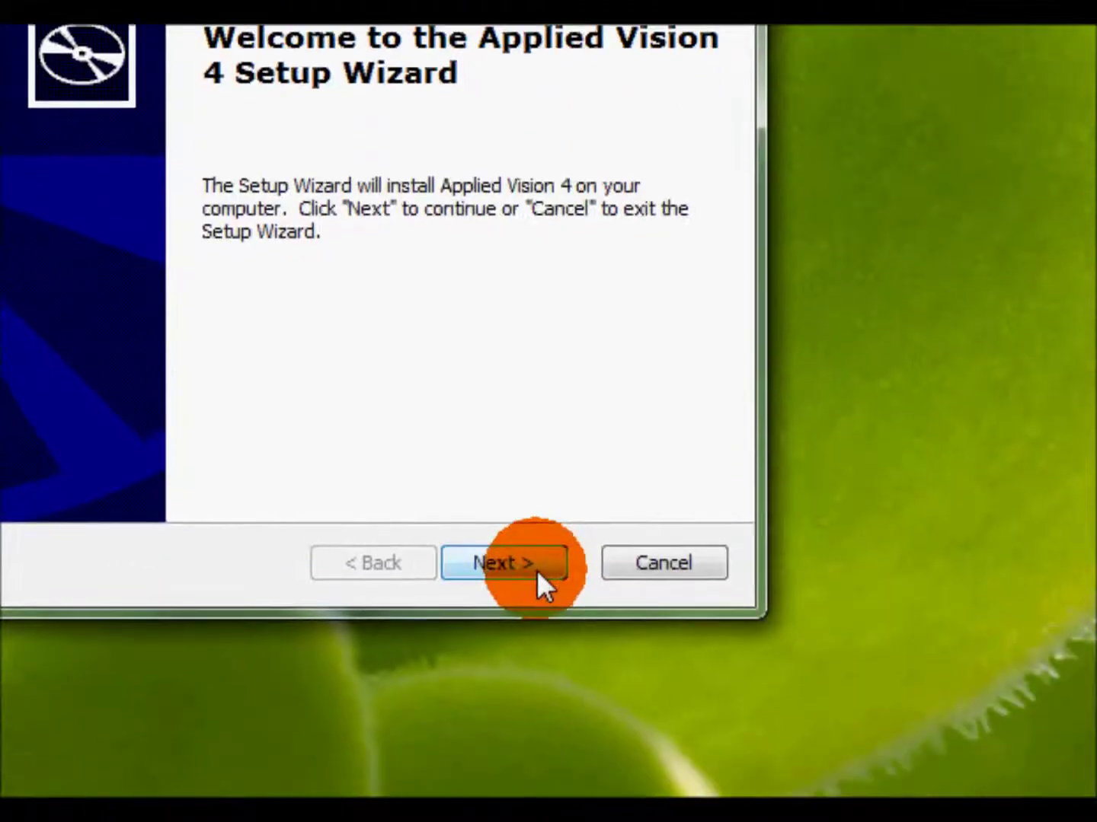
Step: Install Applied Vision 4 in the default Ken-A-Vision folder with English as the language
left_click(536, 571)
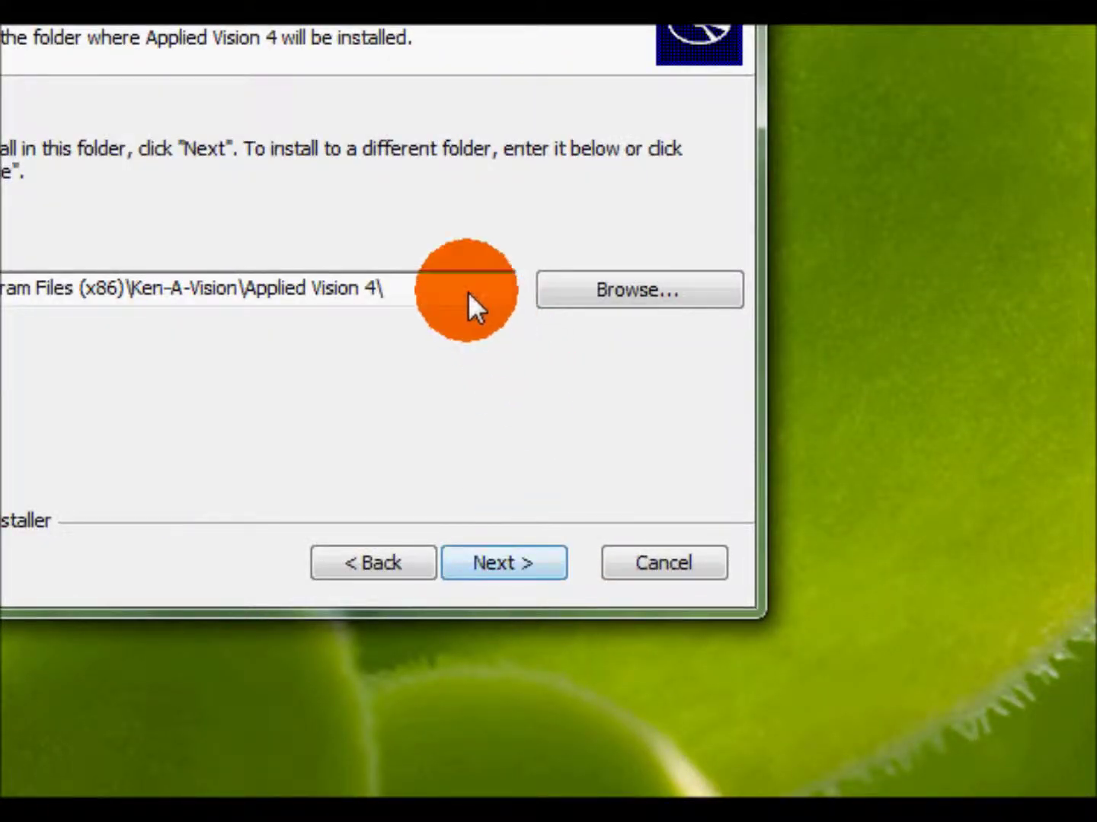
left_click_drag(462, 300, 284, 280)
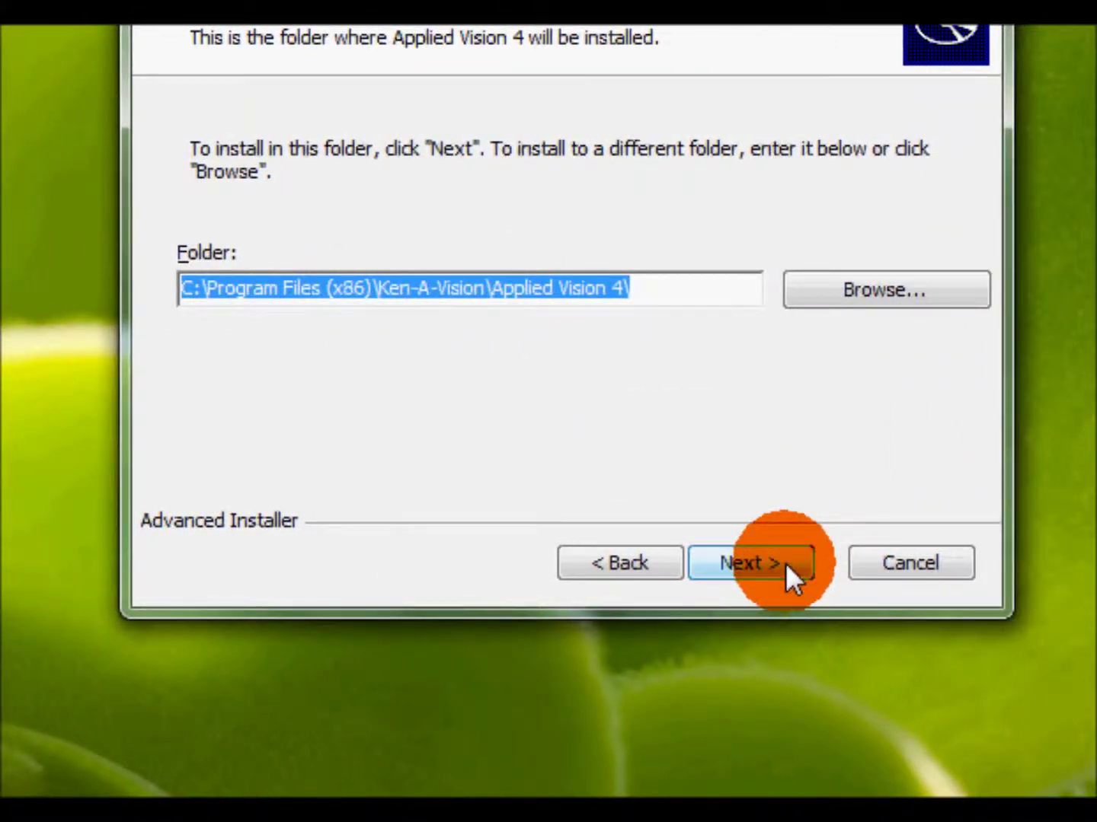
left_click(784, 563)
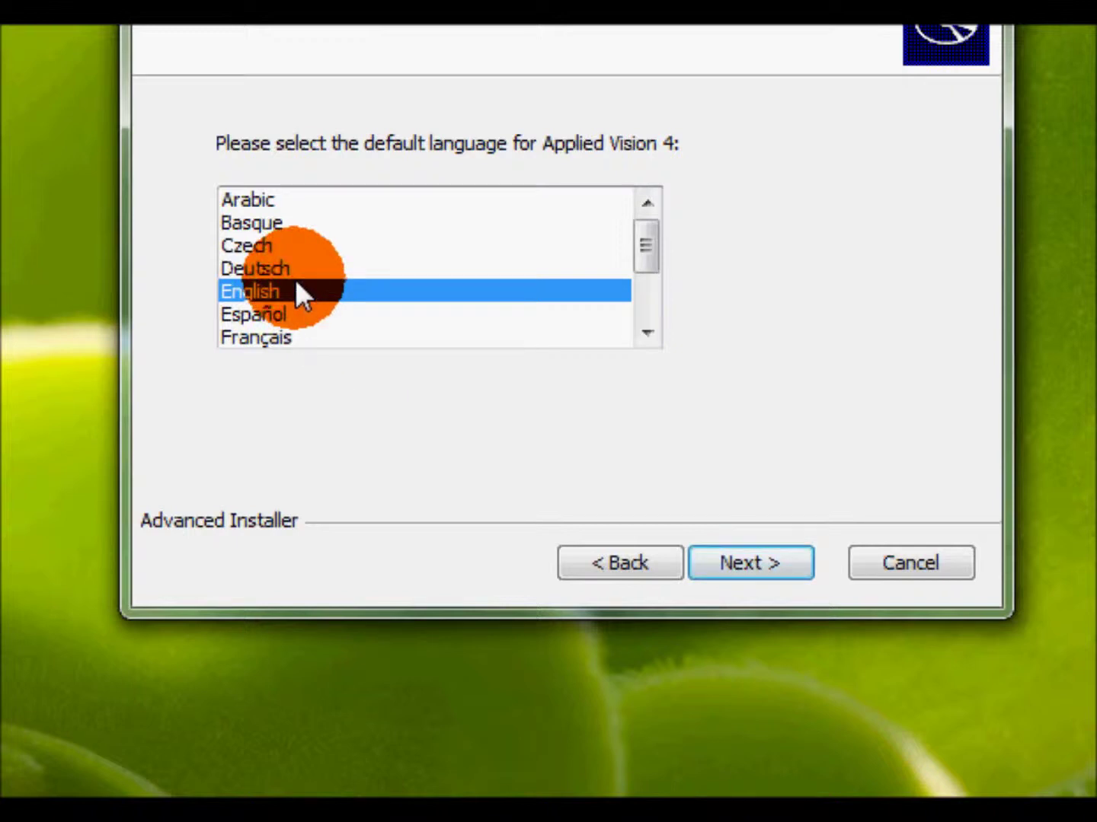
left_click(773, 563)
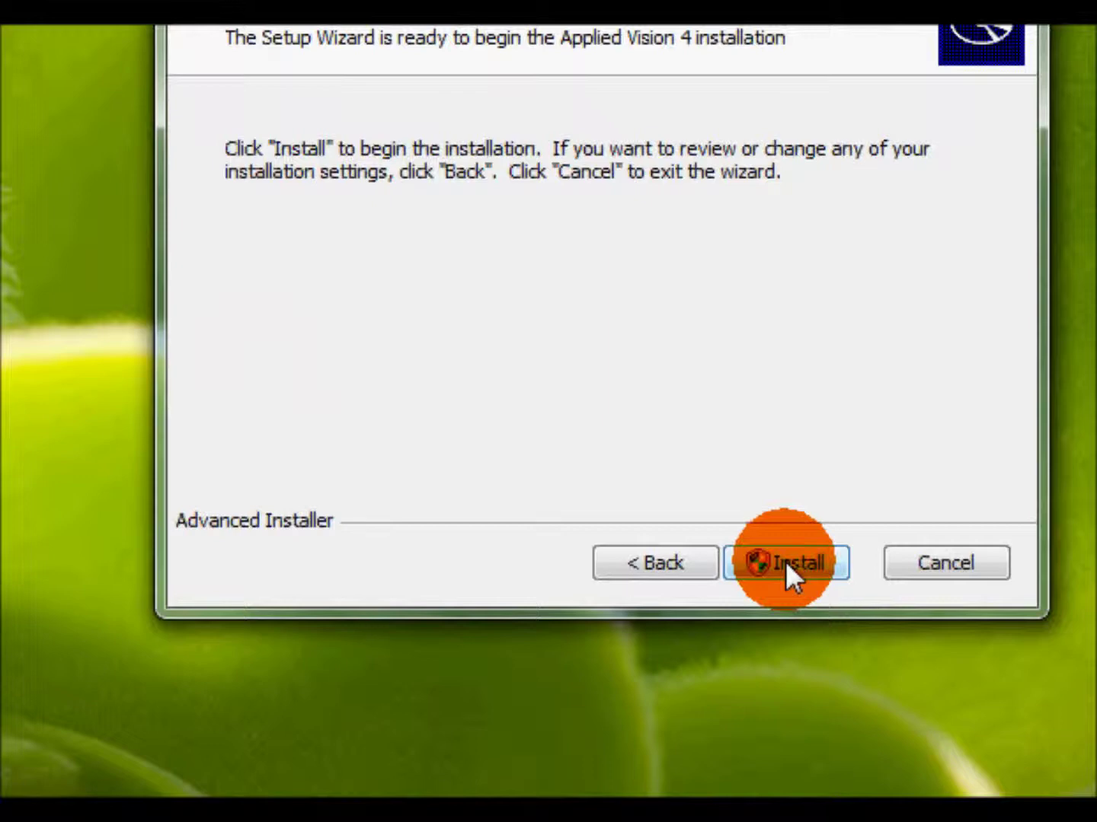
left_click(785, 564)
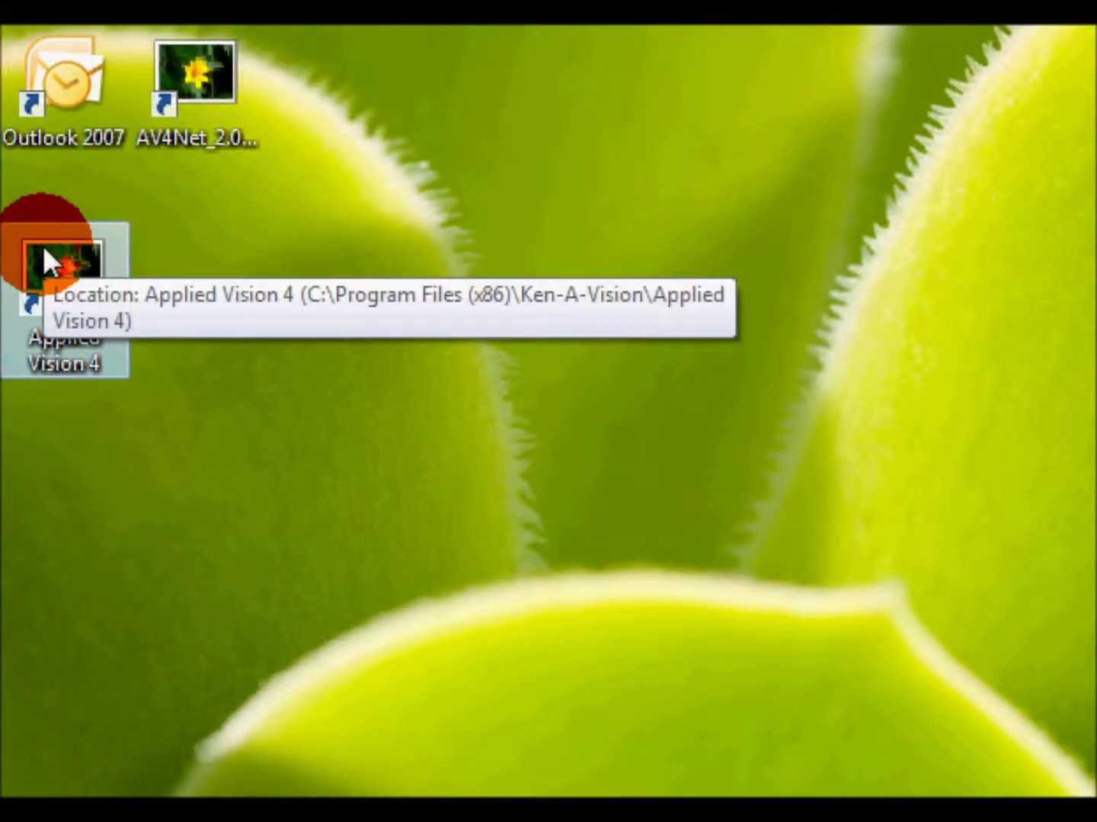
Step: Launch Applied Vision 4 from the desktop shortcut, then maximize and restore the USB Camera window
double_click(43, 248)
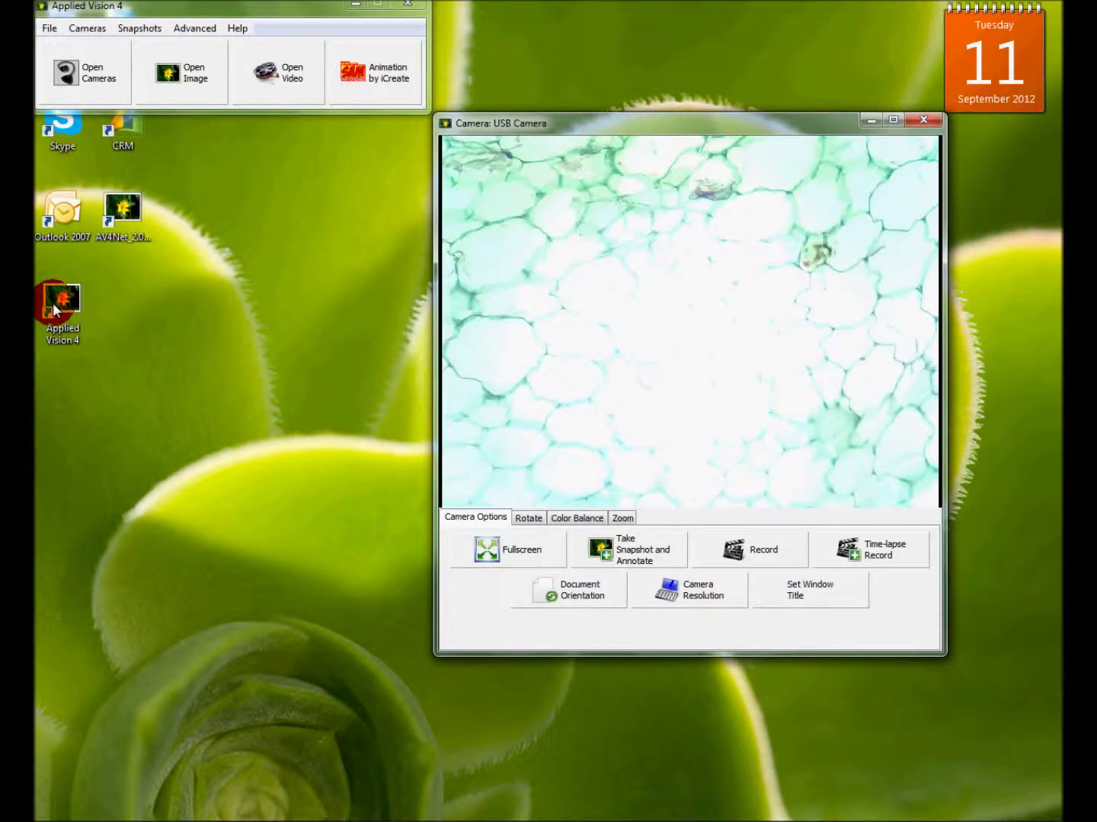
left_click(896, 120)
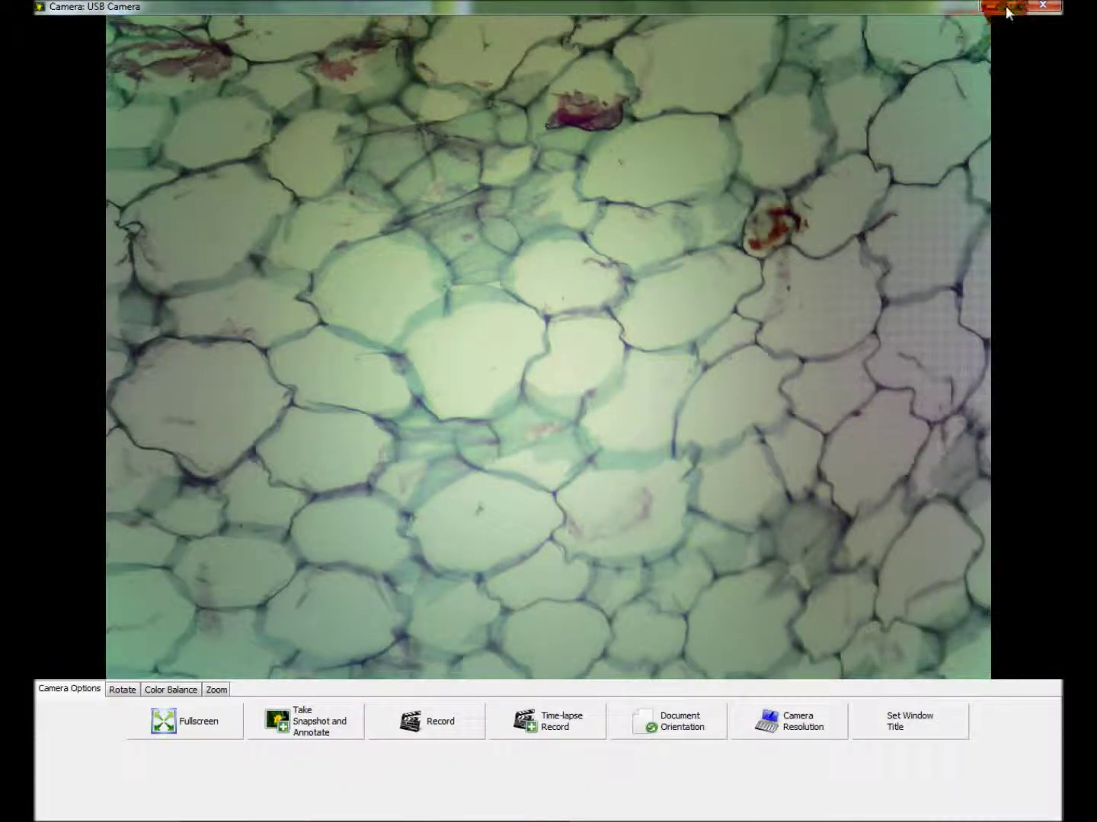
left_click(1009, 10)
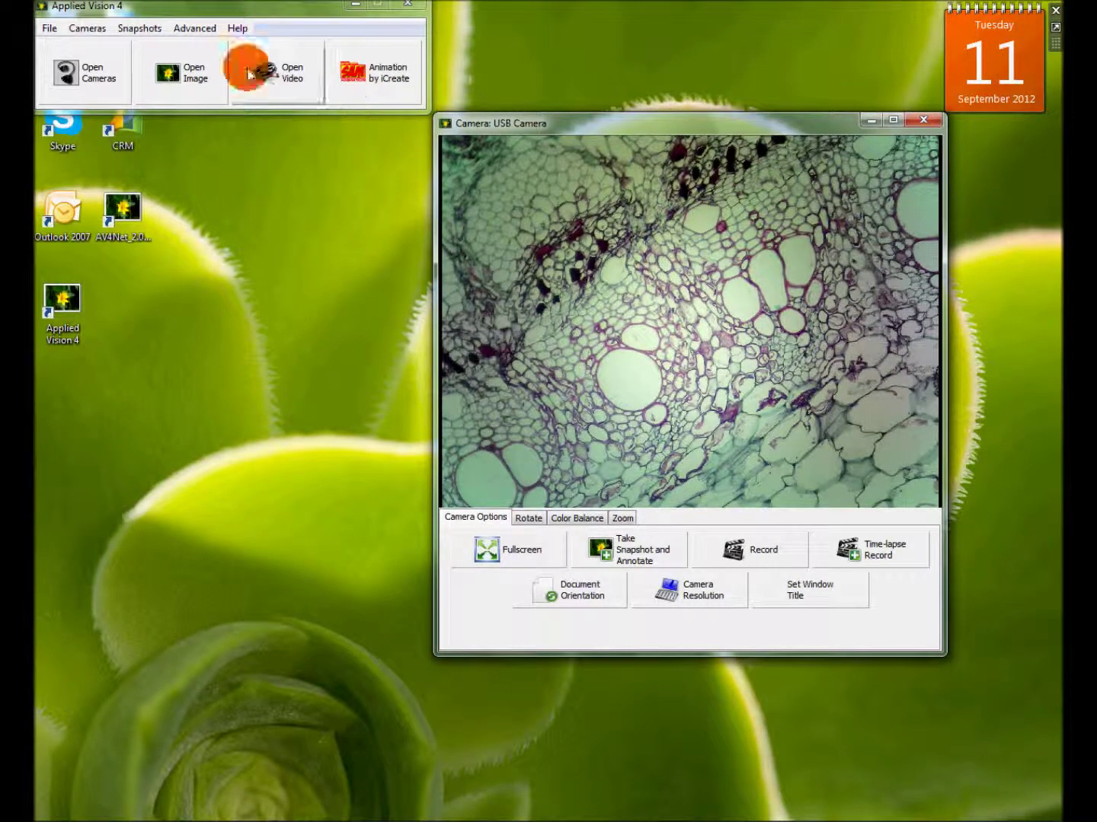
Step: Check Help for software updates and dismiss the up-to-date message
left_click(354, 48)
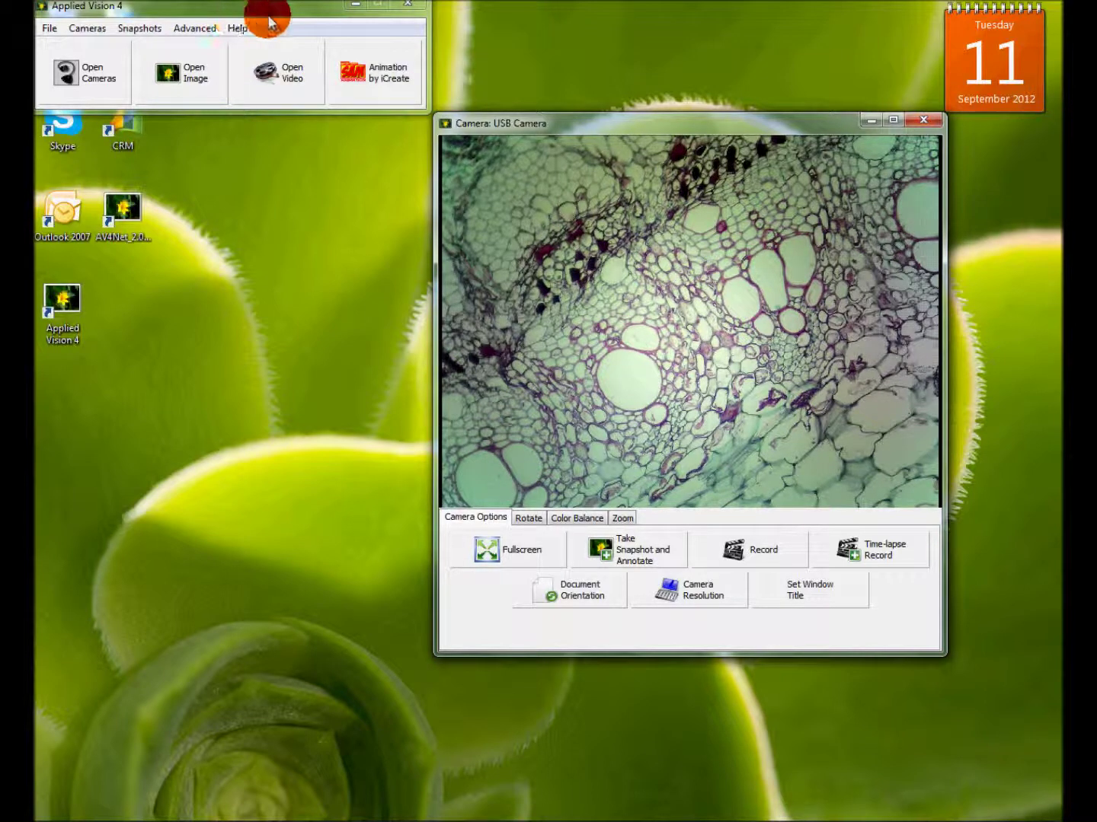
left_click(238, 27)
left_click(248, 79)
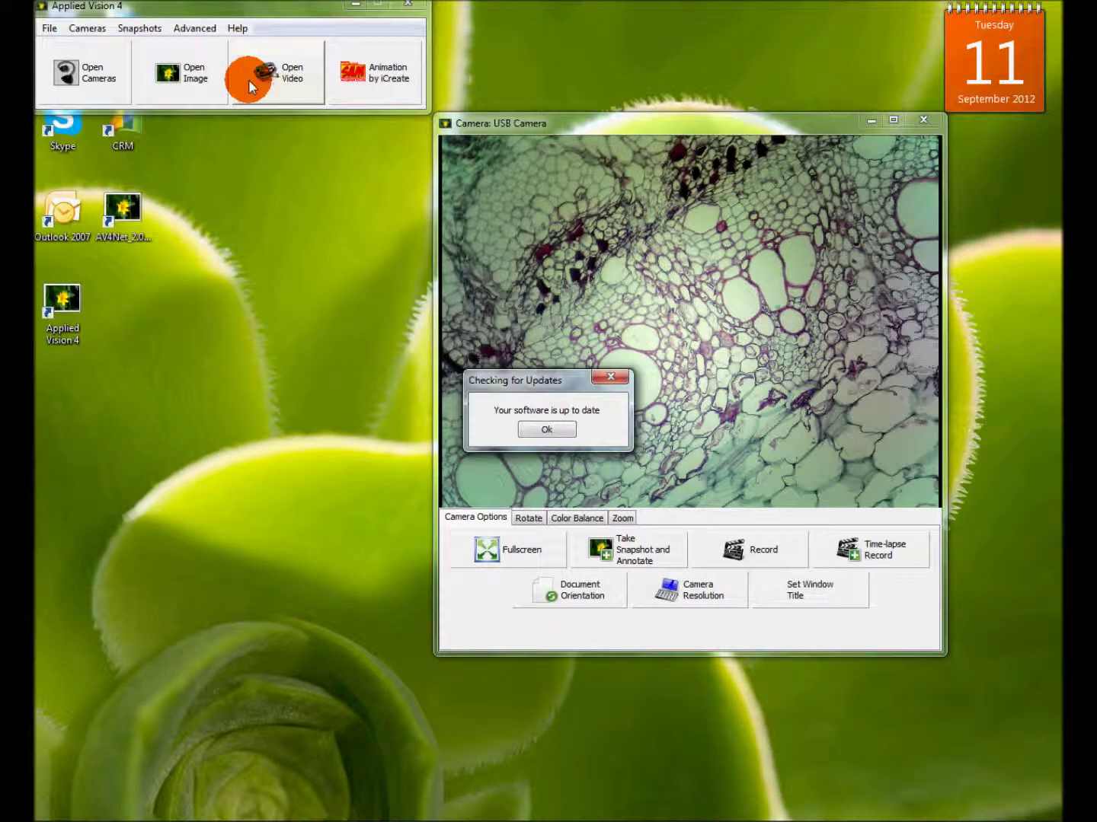
left_click(555, 427)
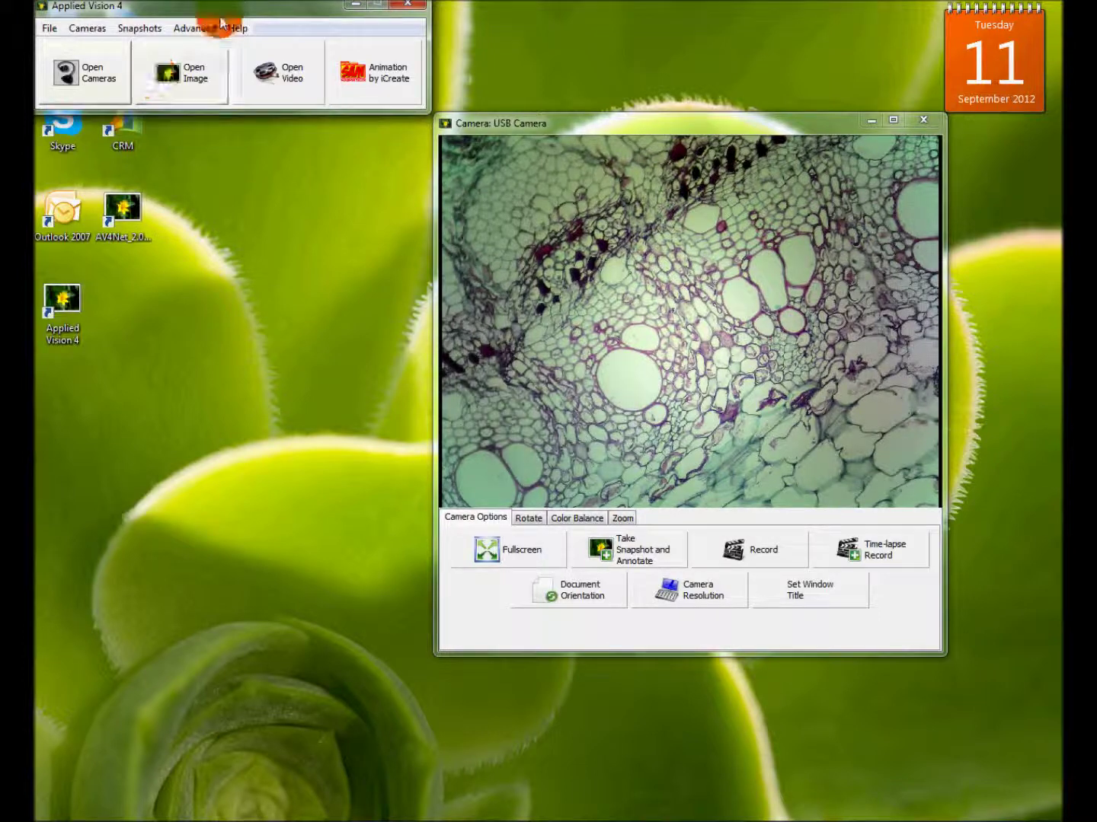
Step: Set Update Options to 'Check and prompt me' and save
left_click(237, 28)
left_click(251, 67)
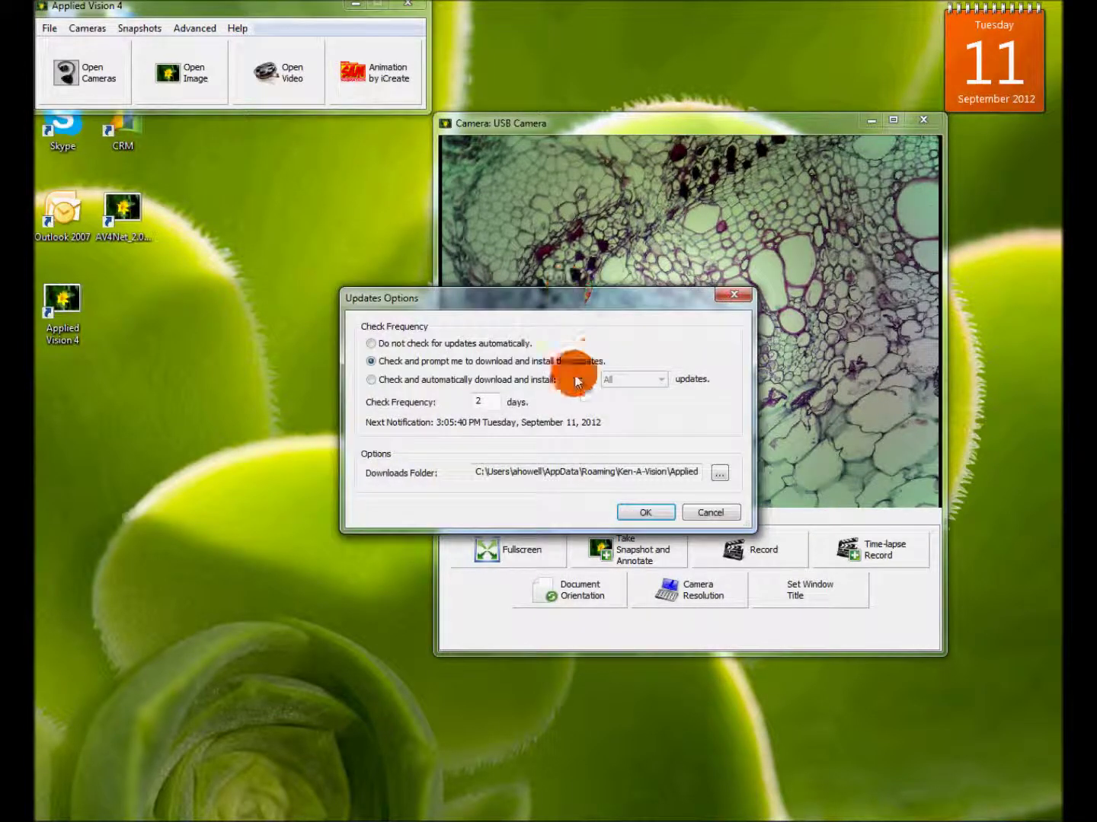
left_click(370, 361)
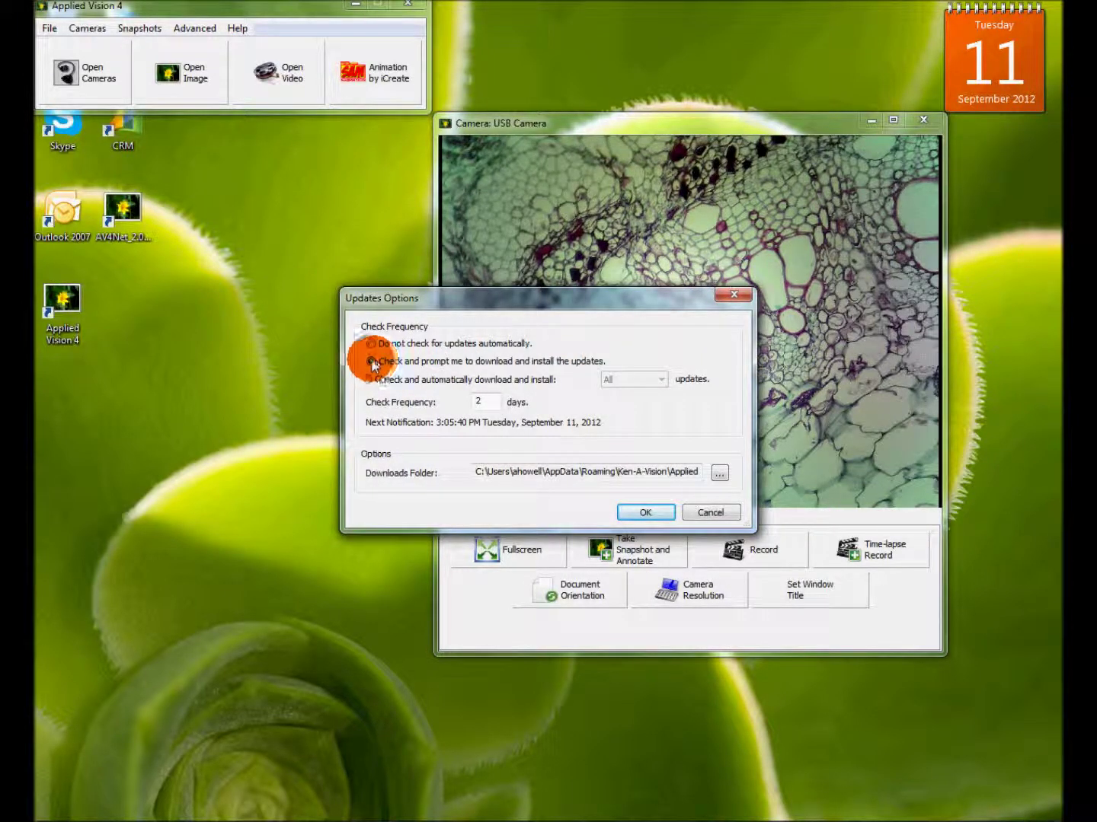
left_click(635, 514)
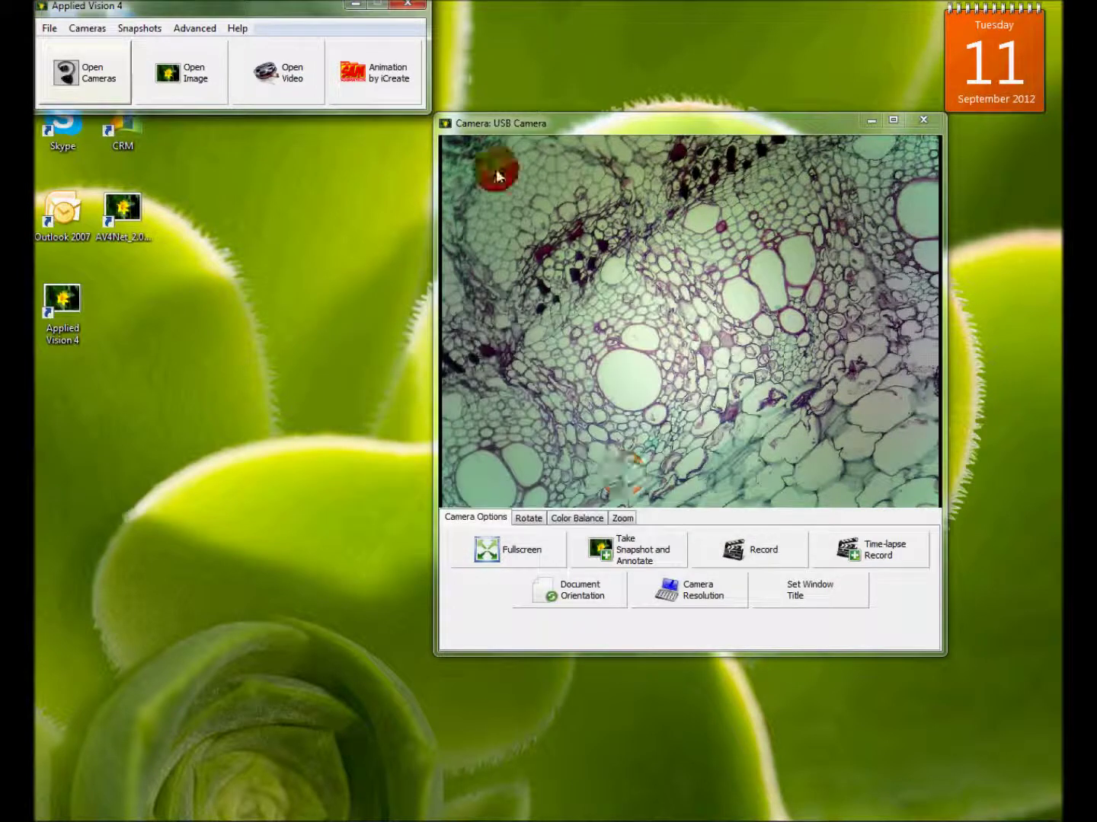